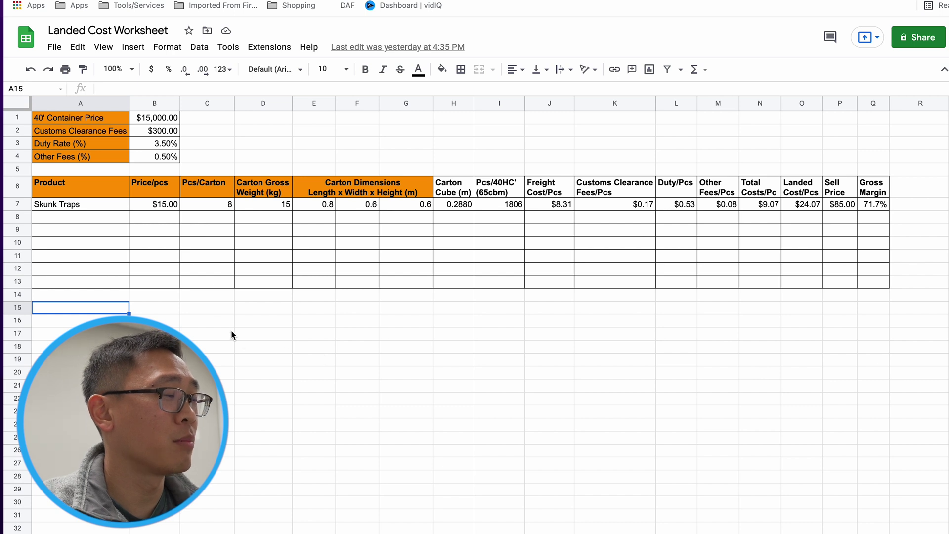
Review the header inputs: 15000 container price, customs fees, 3.5% duty rate and 0.5% other fees.
left_click(89, 221)
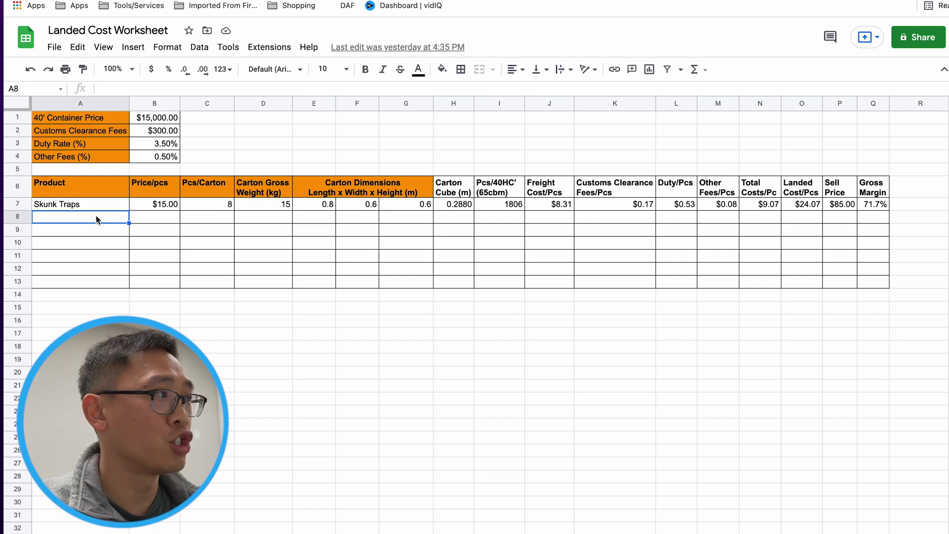
left_click(105, 117)
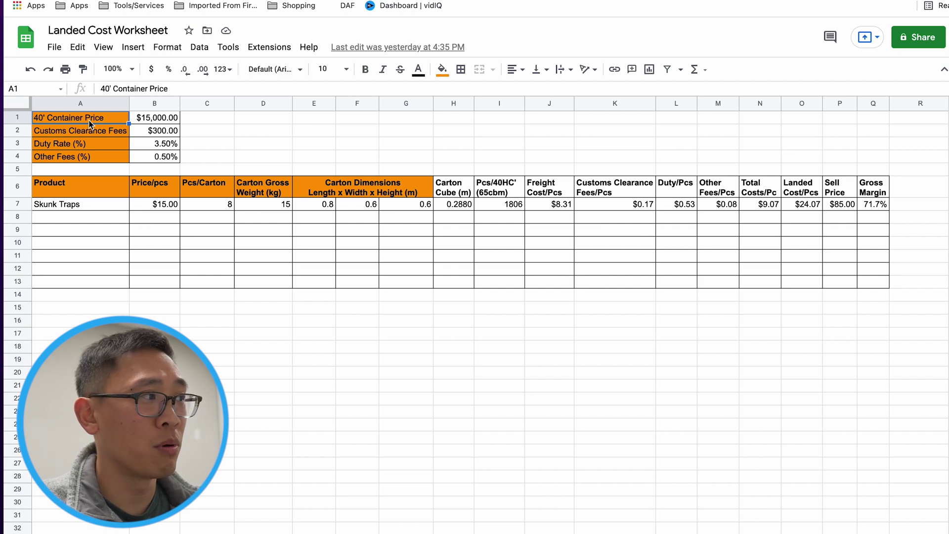
left_click(170, 124)
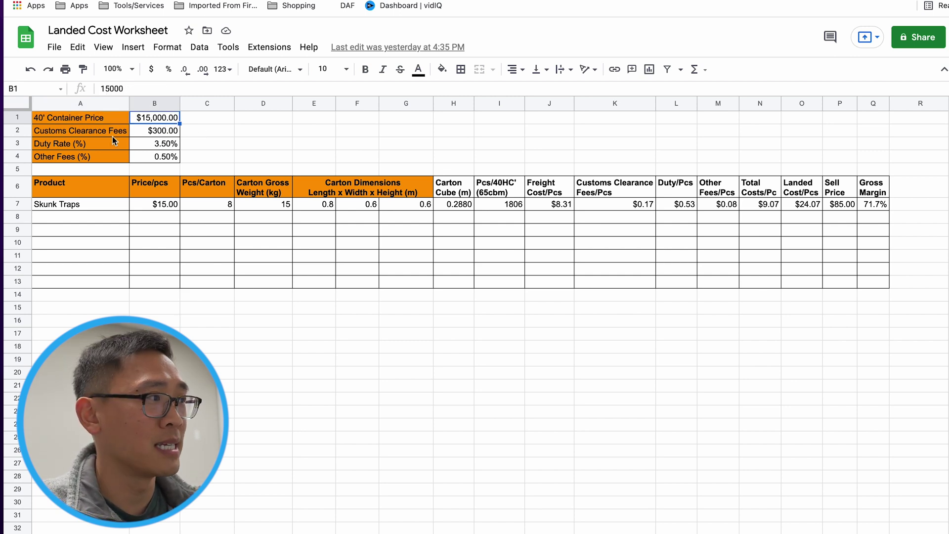
left_click(100, 131)
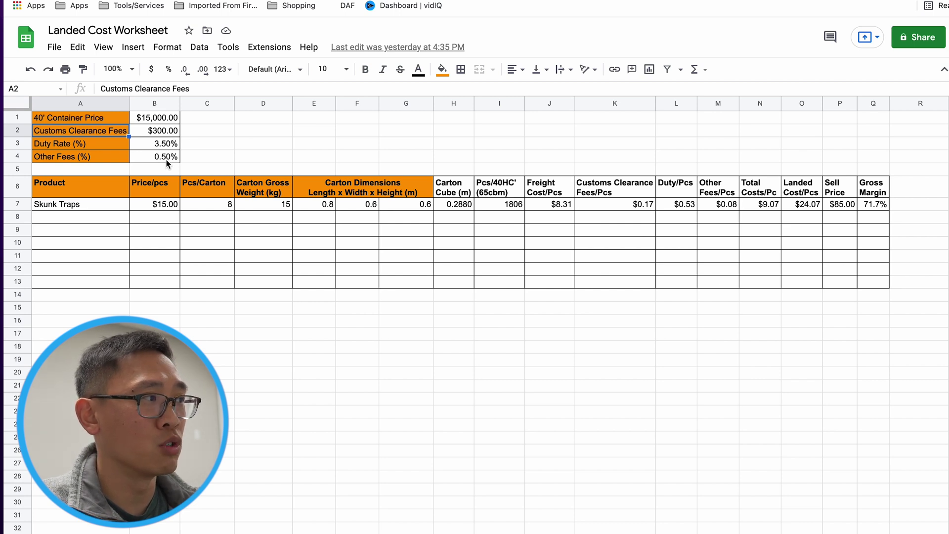
left_click(100, 145)
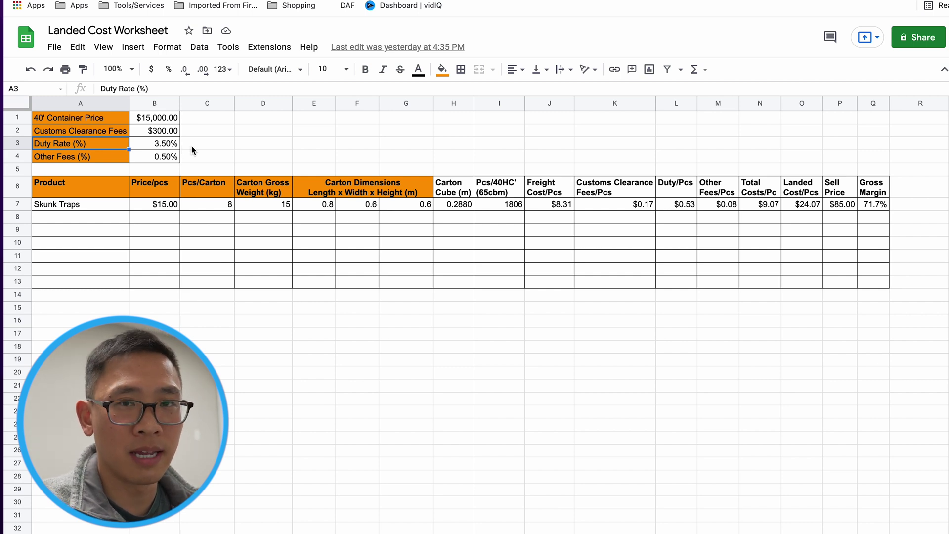
left_click(153, 147)
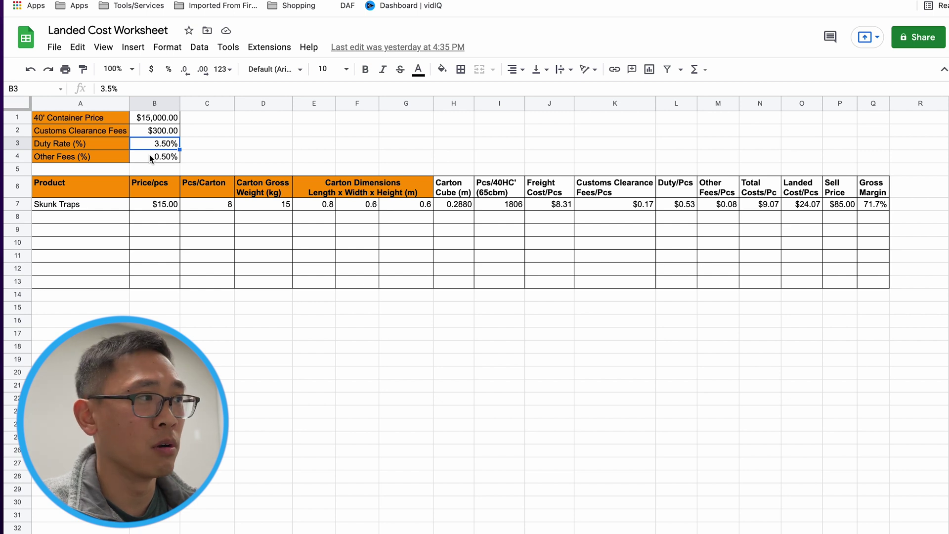
left_click(98, 156)
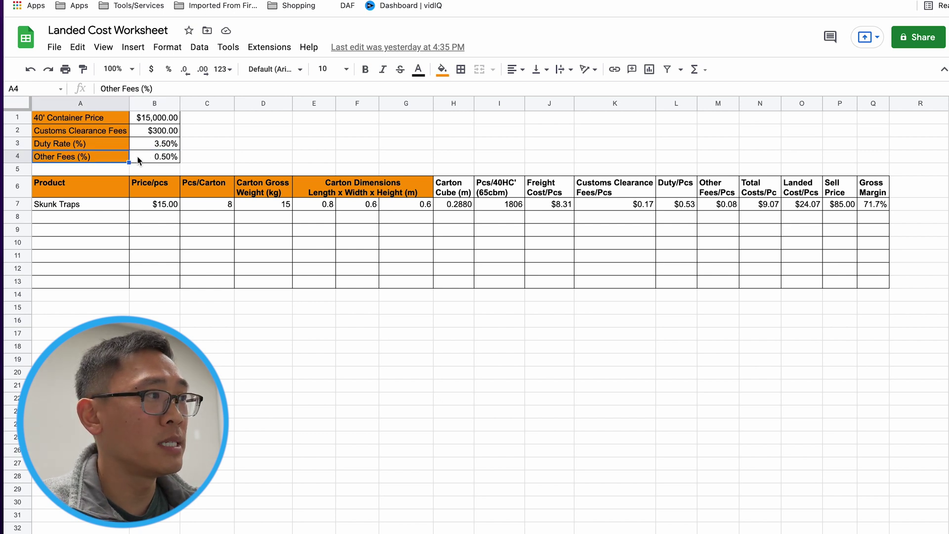
left_click(158, 158)
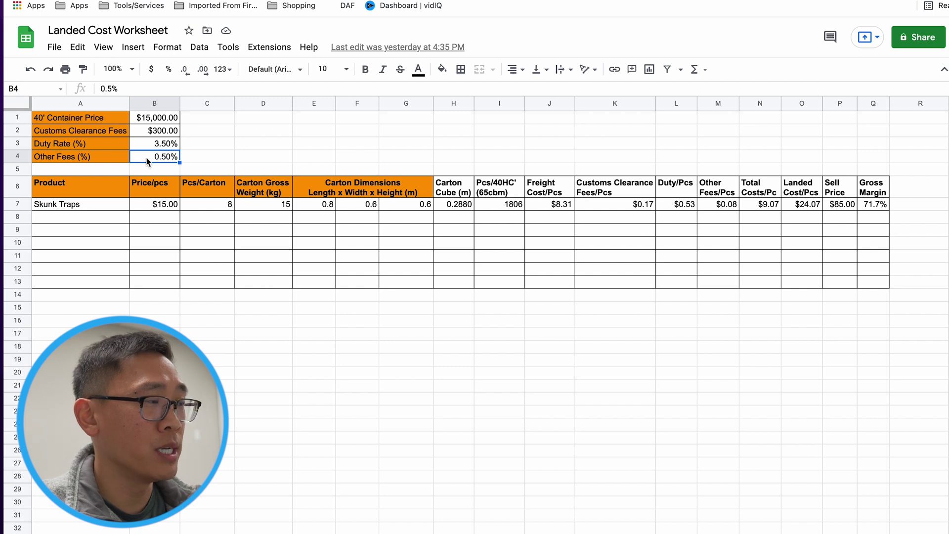
Review the Skunk Traps entry: $15 per piece, 8 pieces per carton, 15 kg gross weight.
left_click(91, 211)
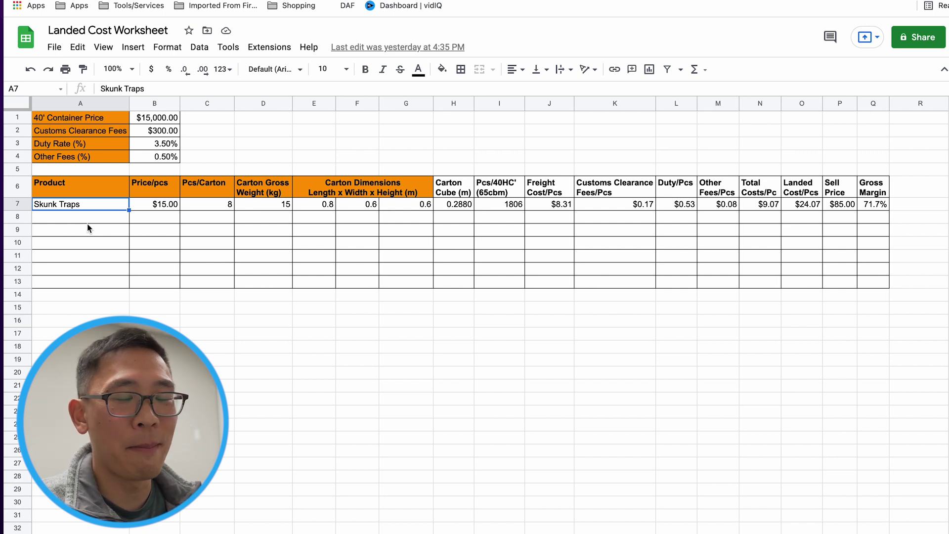
left_click(148, 207)
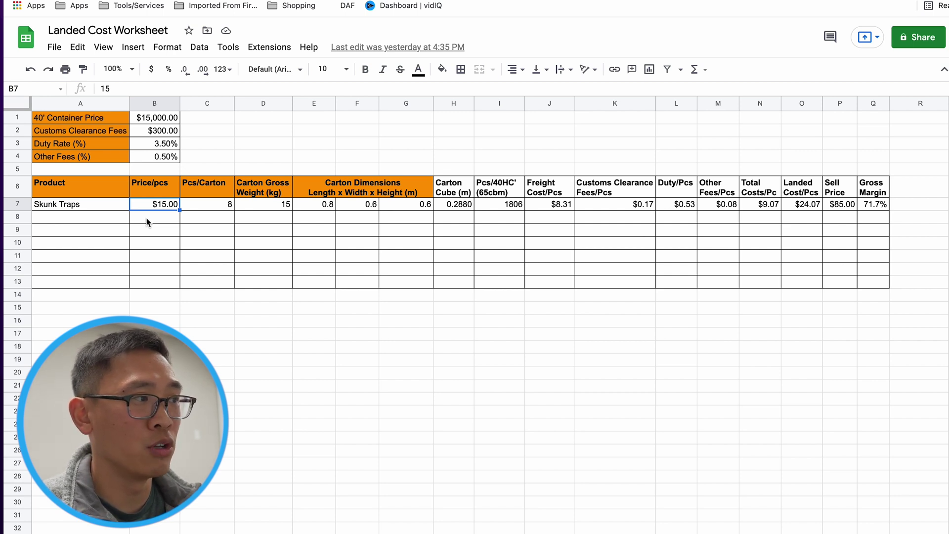
left_click(206, 204)
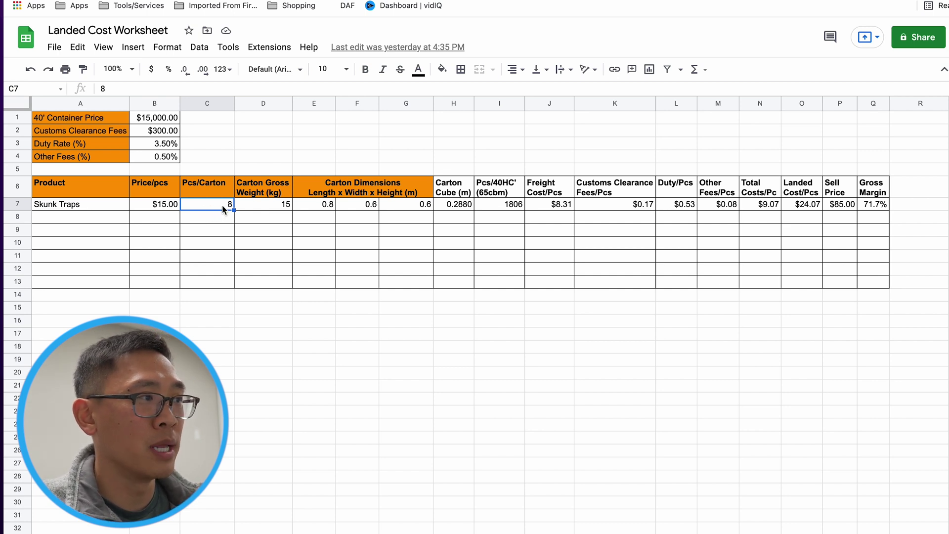
left_click(261, 205)
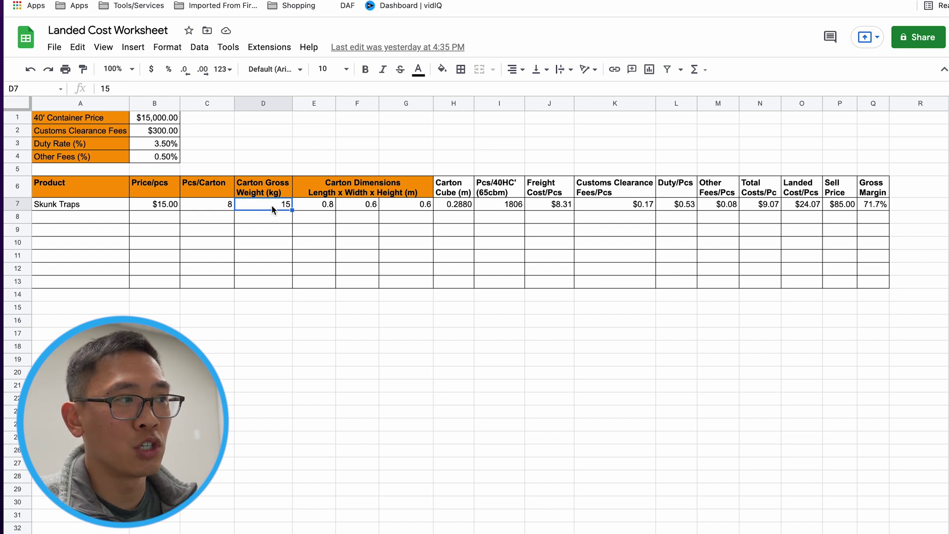
Go over the Skunk Traps carton dimensions of 0.8 × 0.6 × 0.6 m.
left_click(318, 207)
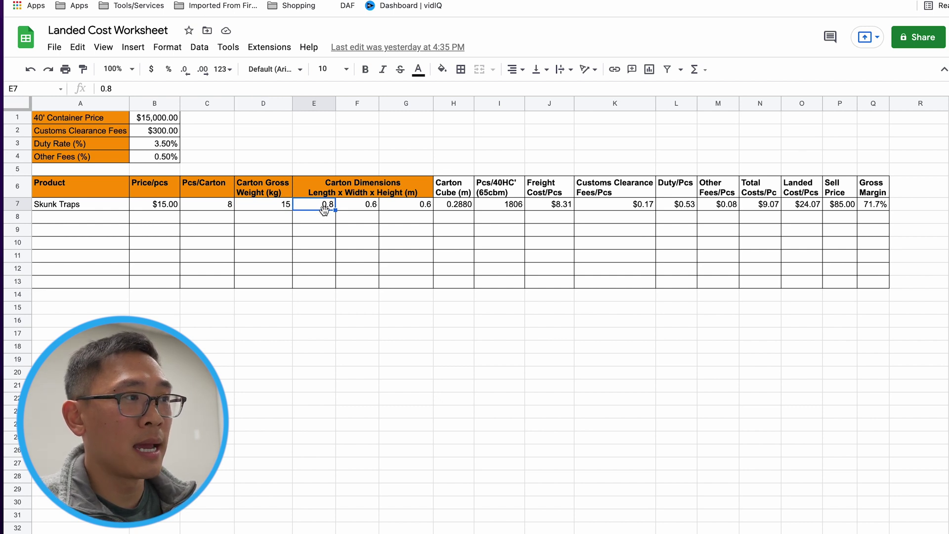
left_click(356, 208)
left_click(393, 208)
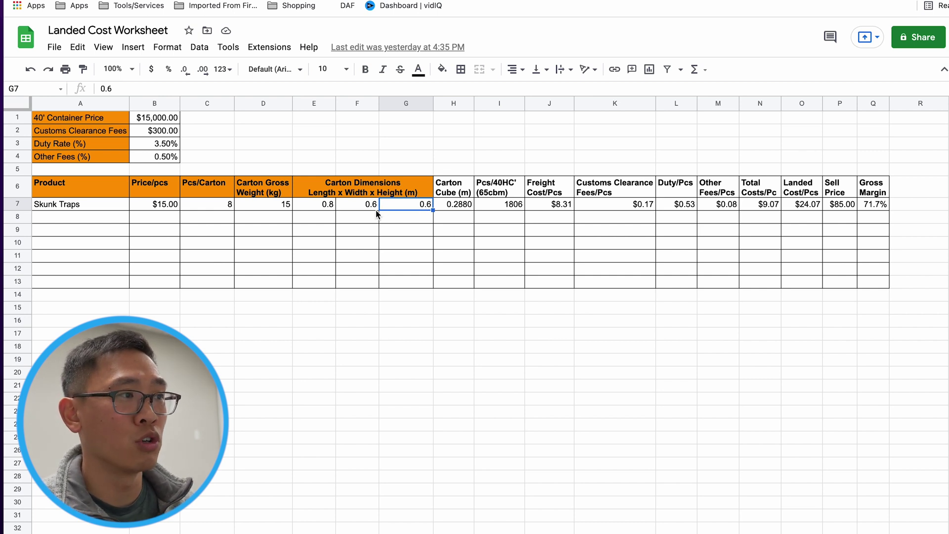
left_click(321, 206)
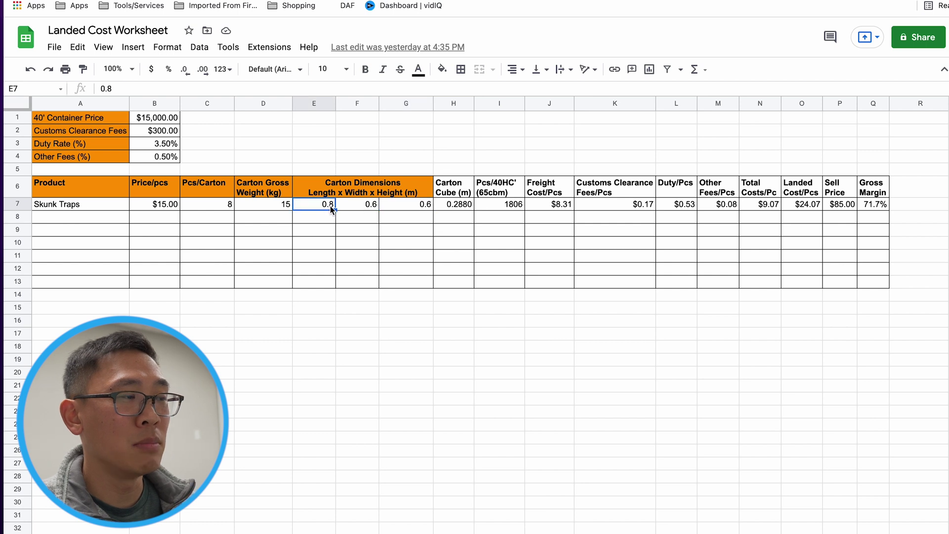
left_click(368, 206)
left_click(418, 206)
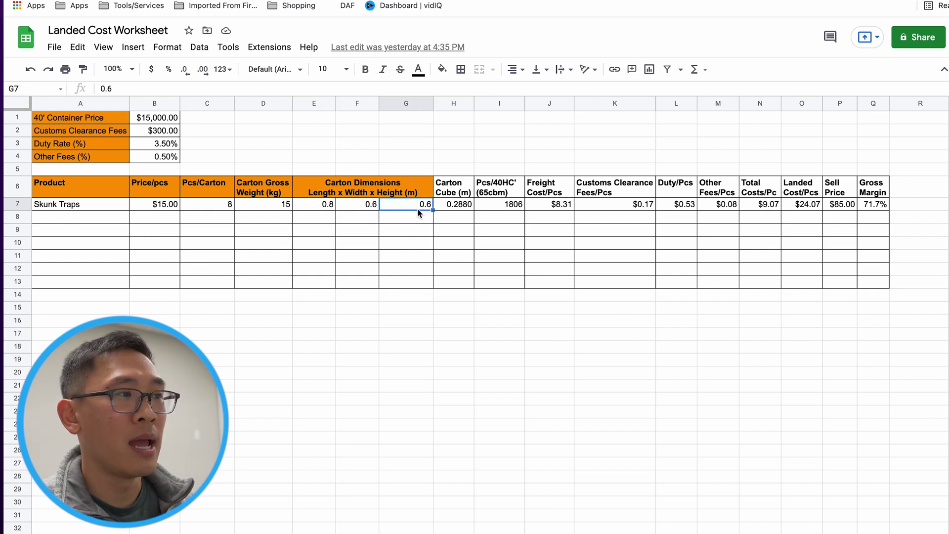
left_click(325, 206)
left_click(357, 206)
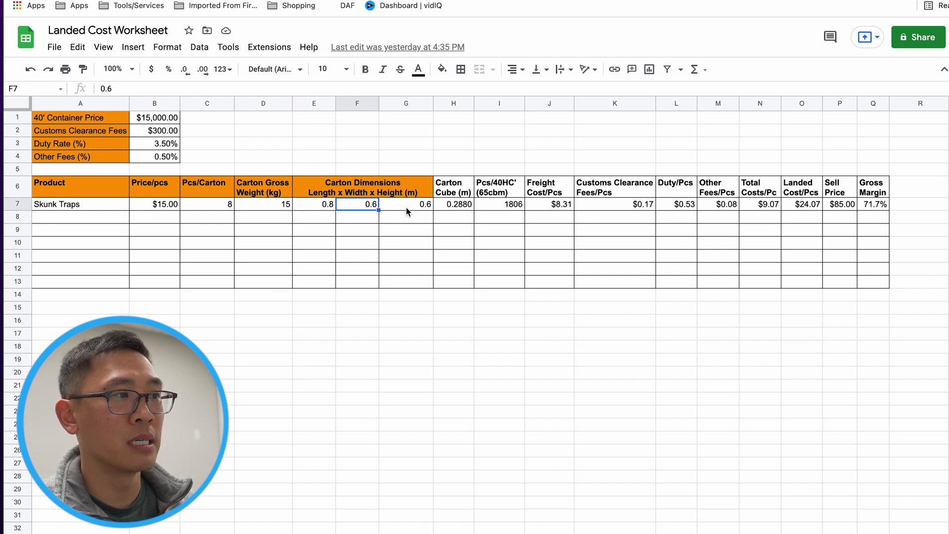
left_click(416, 207)
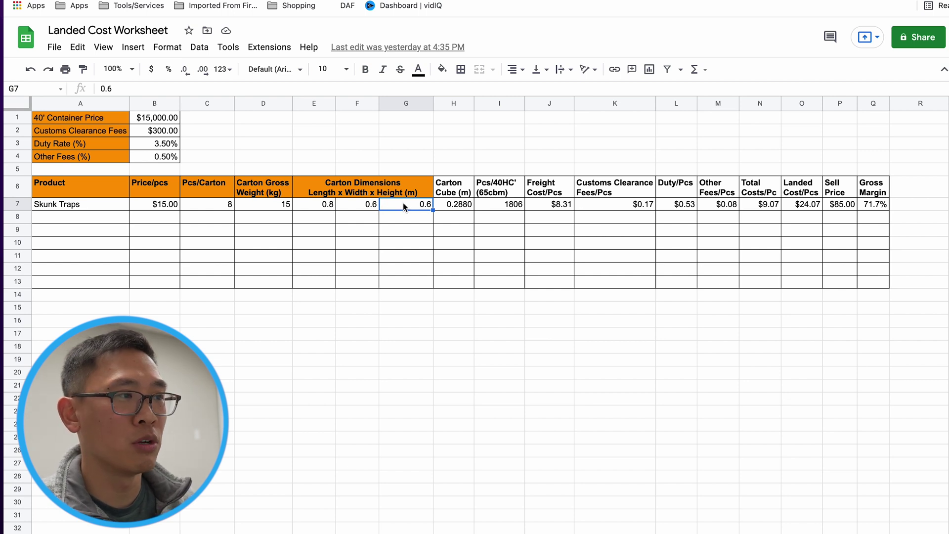
Trace the Carton Cube formula =E7*F7*G7 back to the length, width and height cells.
left_click(462, 208)
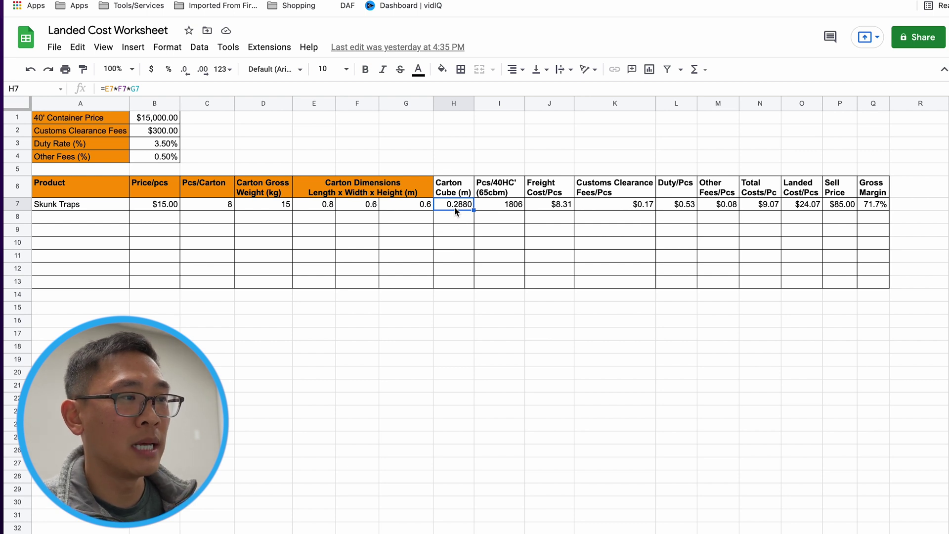
left_click(323, 205)
left_click(360, 207)
left_click(408, 208)
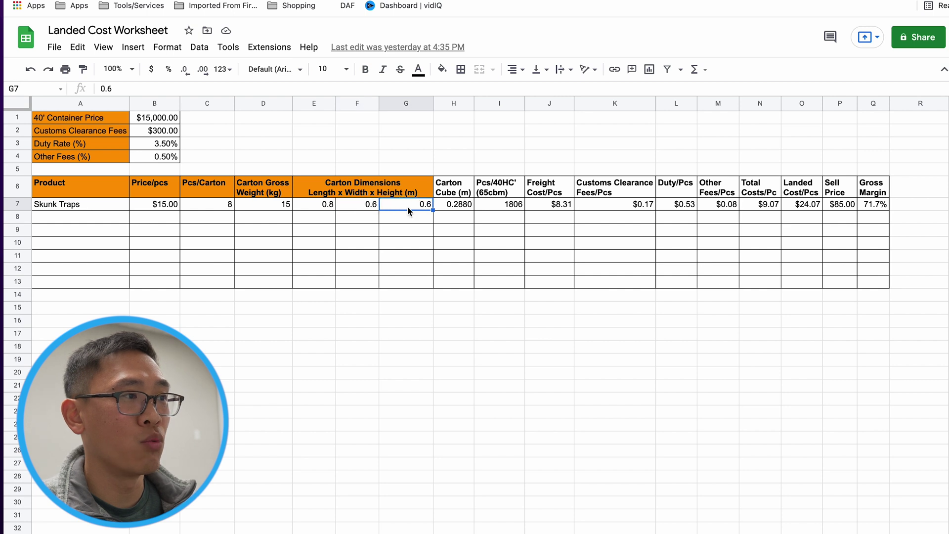
left_click(451, 208)
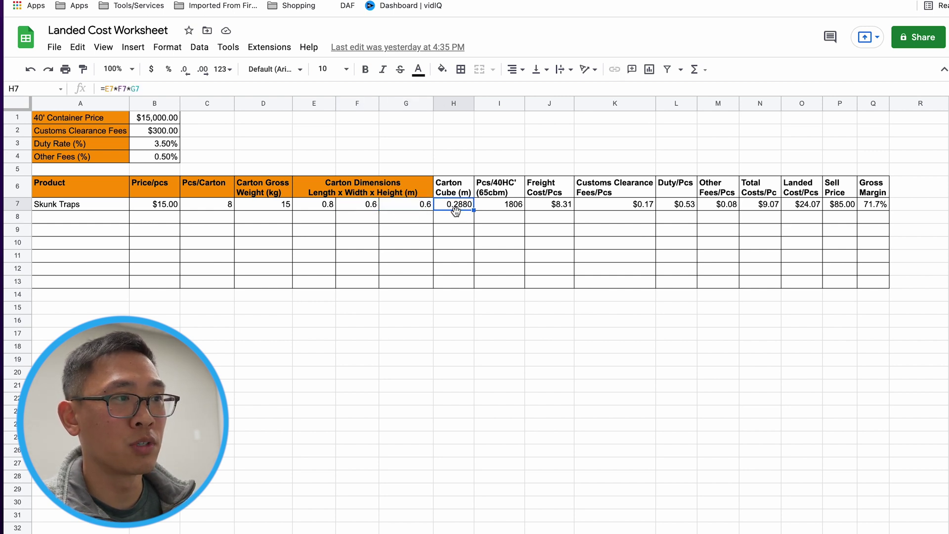
Examine the pieces-per-container formula =65/H7*C7 in I7 without changing it.
left_click(499, 207)
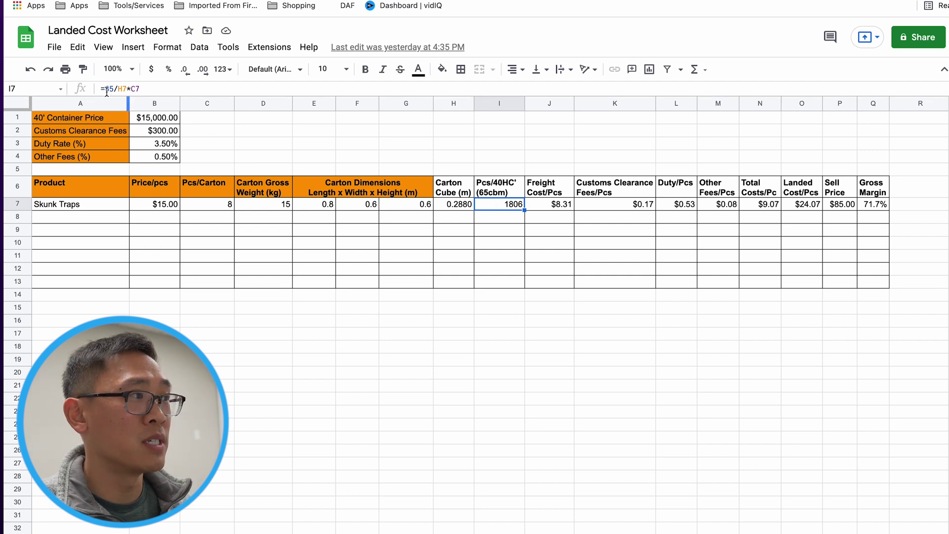
left_click_drag(104, 90, 141, 89)
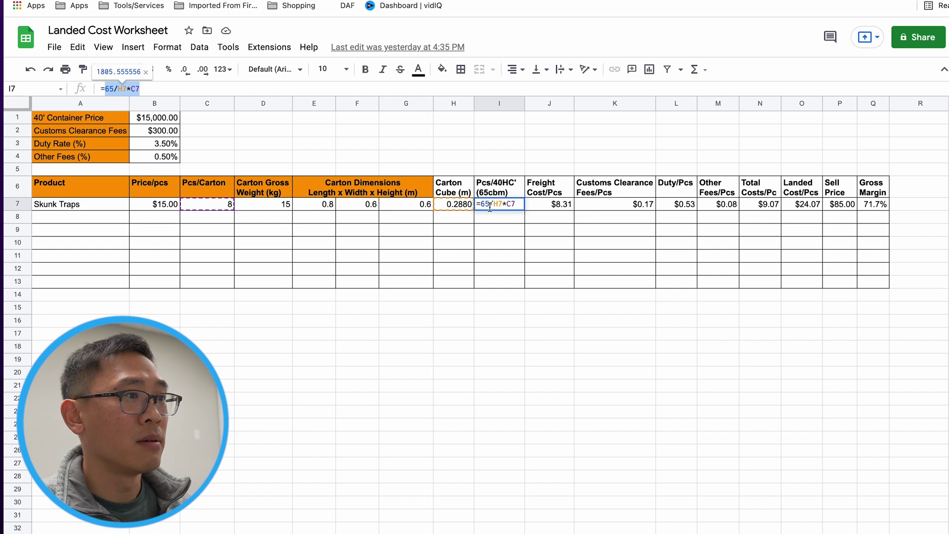
key("Escape")
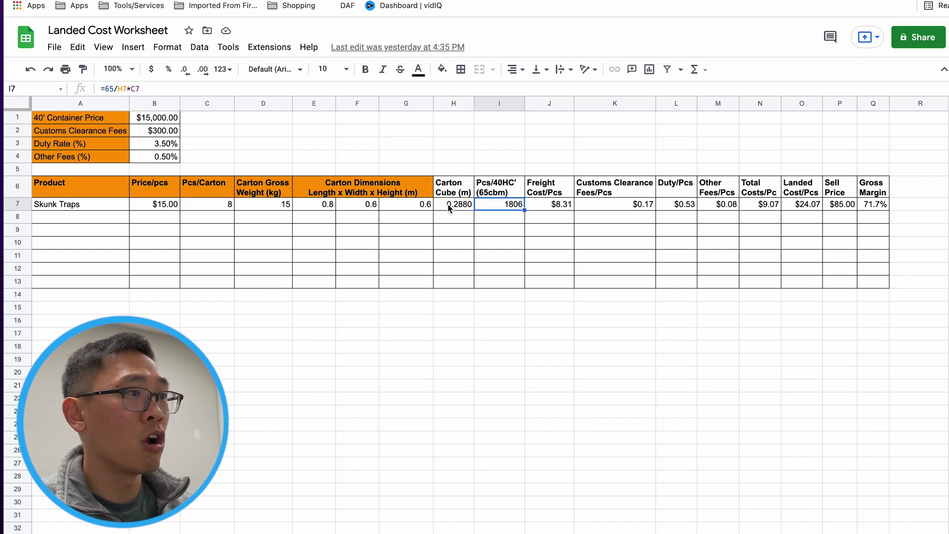
left_click(453, 204)
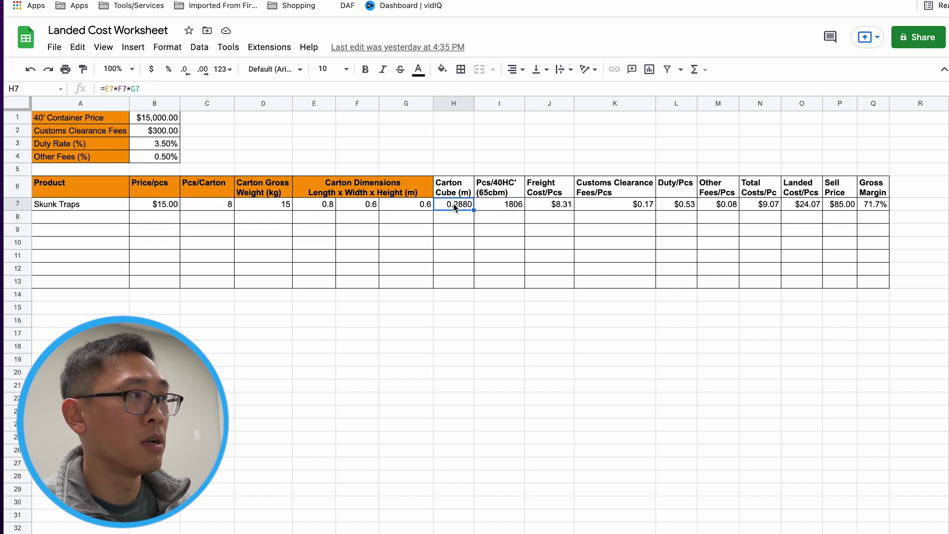
left_click(496, 202)
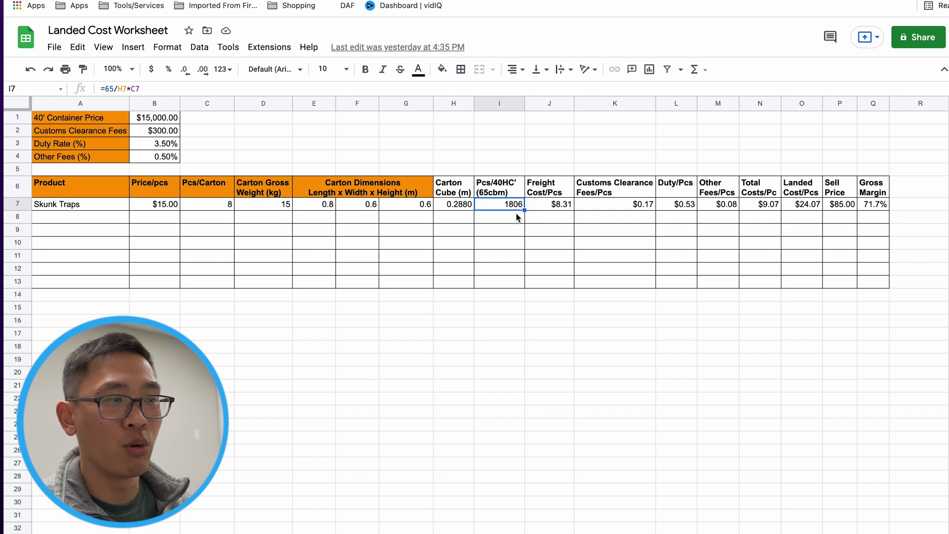
Trace the Freight Cost/Pcs formula in J7 to the container price B1 and I7.
left_click(541, 206)
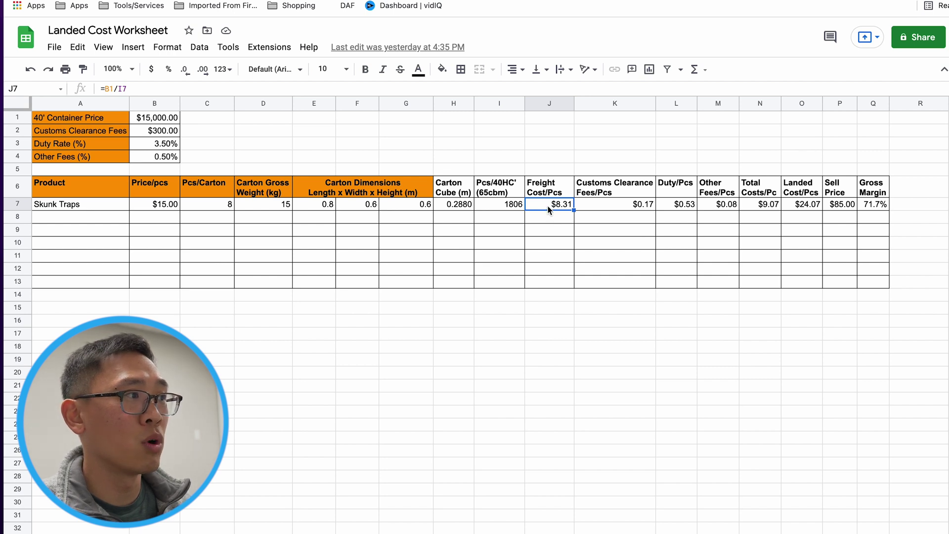
left_click(171, 120)
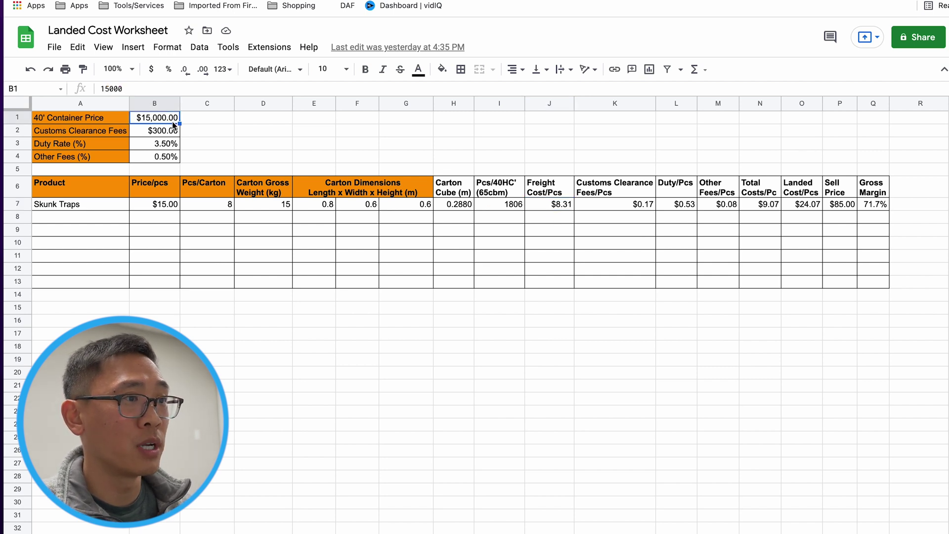
left_click(506, 204)
double_click(561, 205)
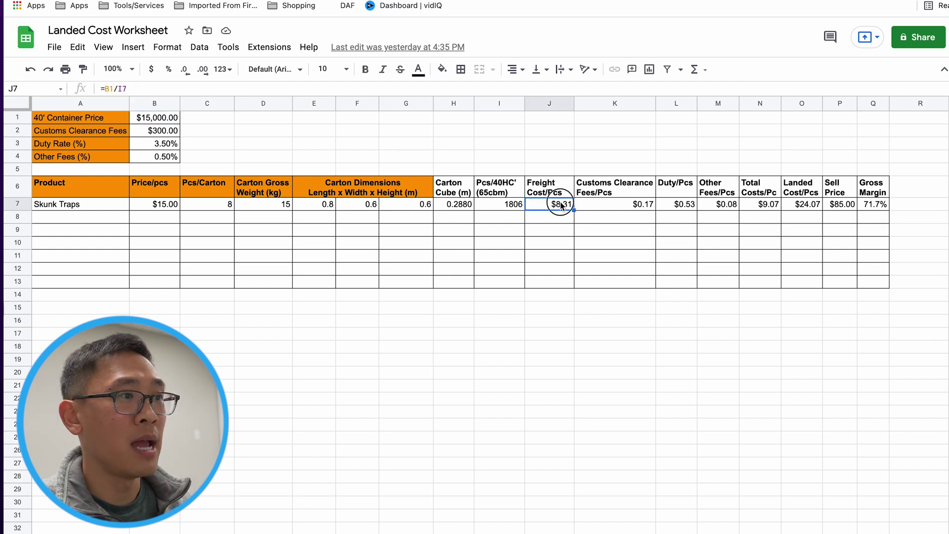
key("Escape")
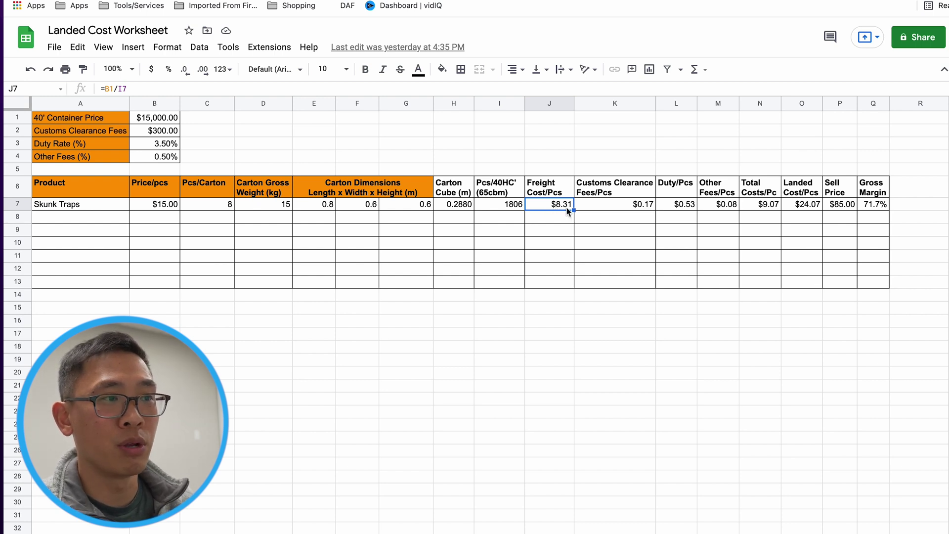
Trace the per-piece customs fee formula in K7 and the Duty/Pcs formula in L7.
left_click(616, 207)
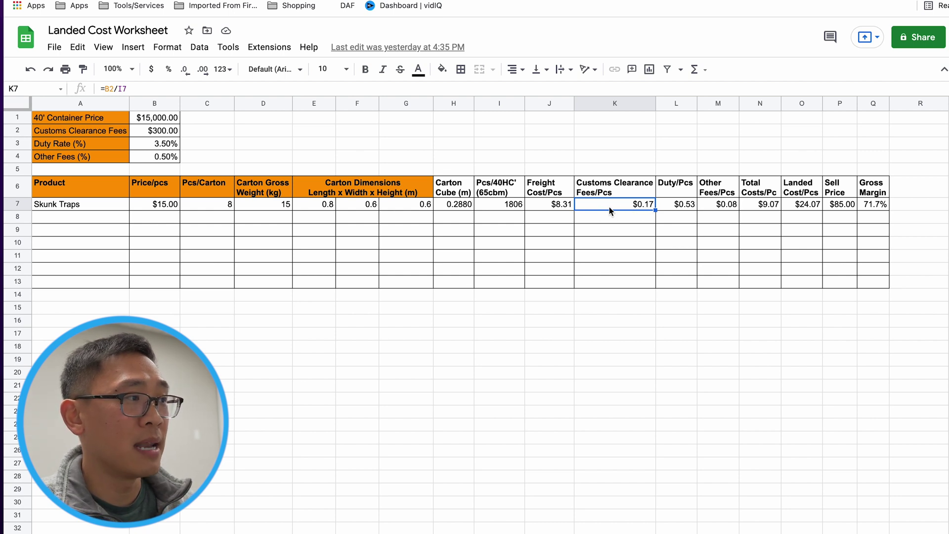
left_click(169, 131)
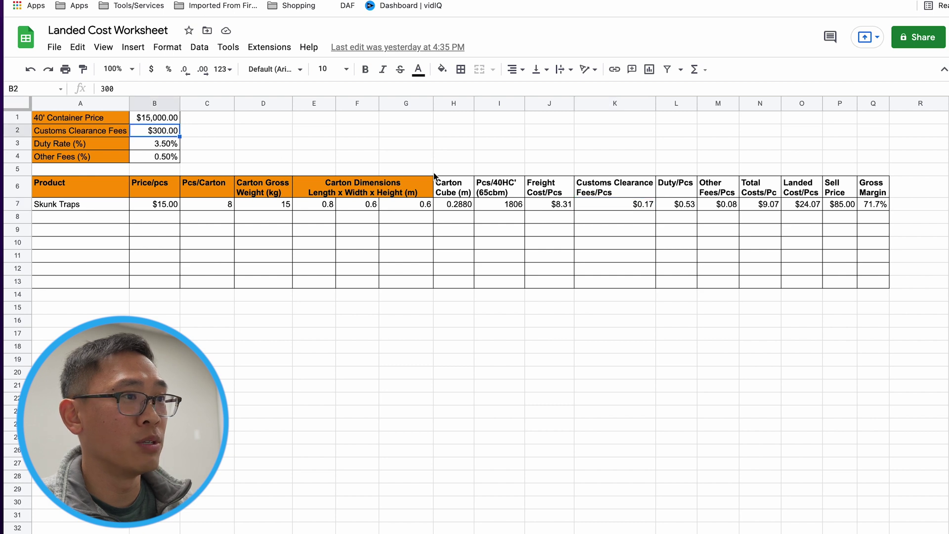
left_click(509, 206)
left_click(627, 206)
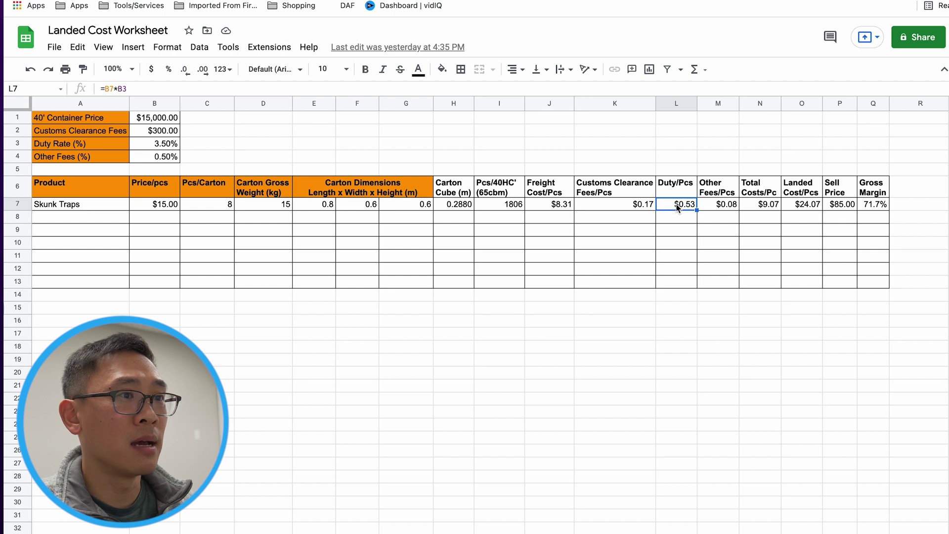
double_click(681, 207)
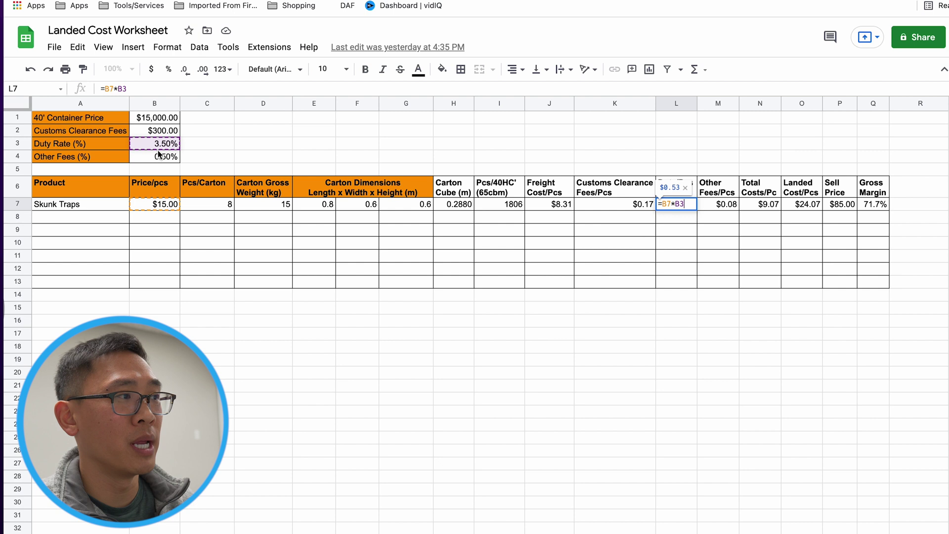
key("Escape")
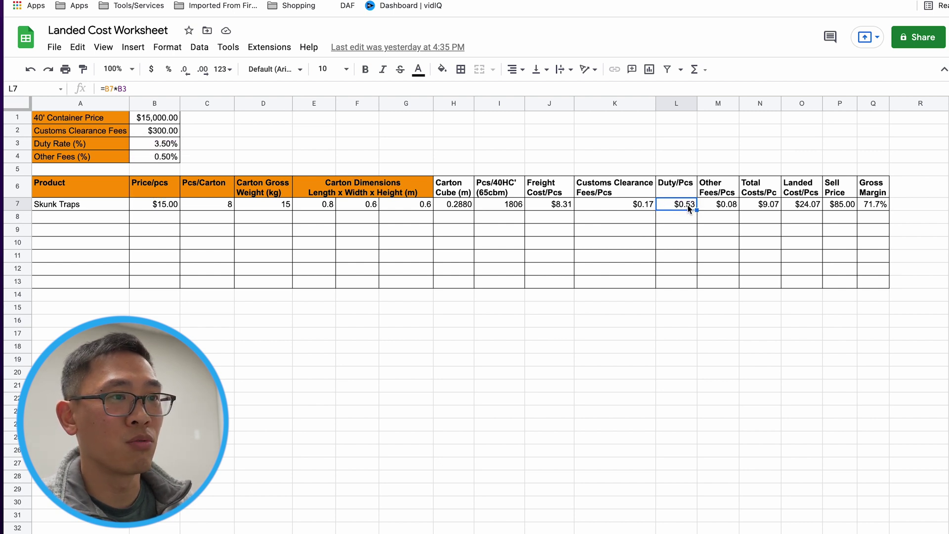
Examine the Other Fees/Pcs formula in M7 and the Total Costs/Pc sum in N7.
left_click(723, 206)
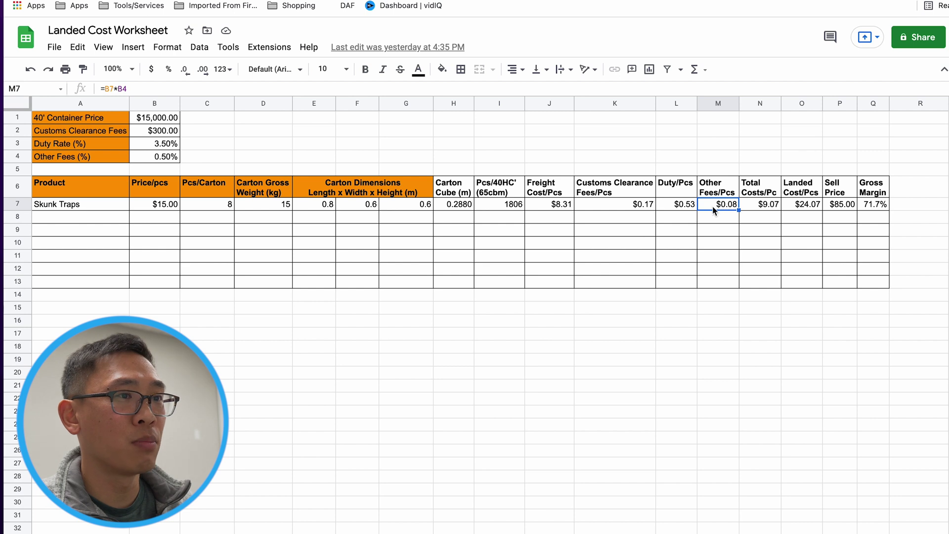
left_click(164, 158)
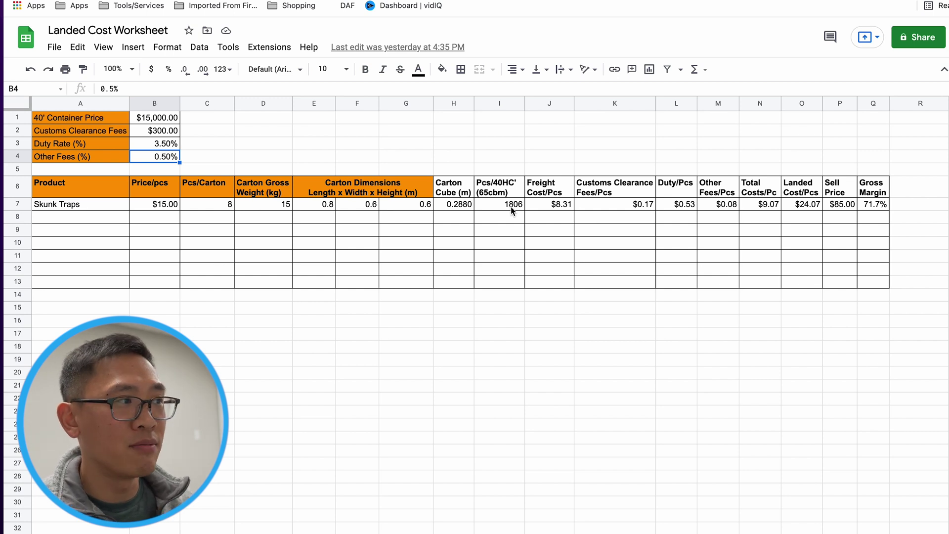
left_click(725, 206)
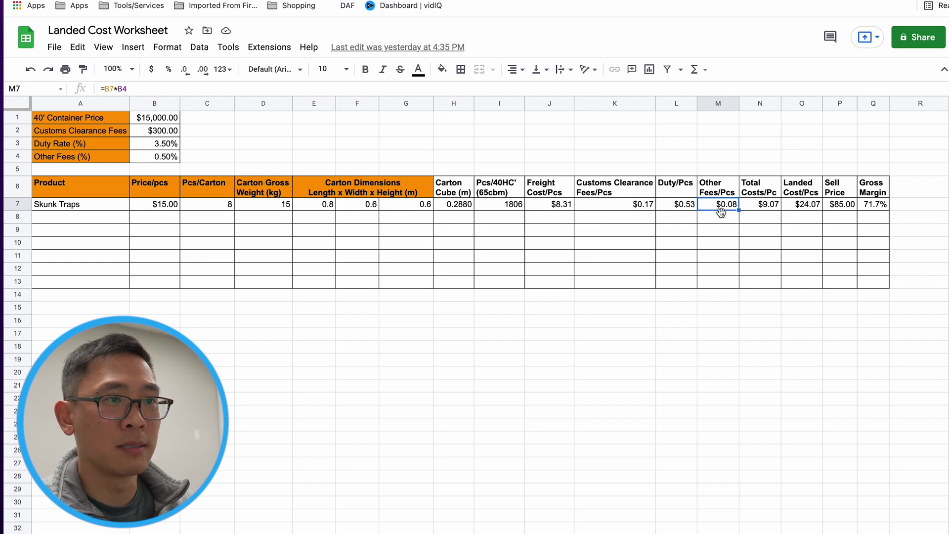
double_click(768, 205)
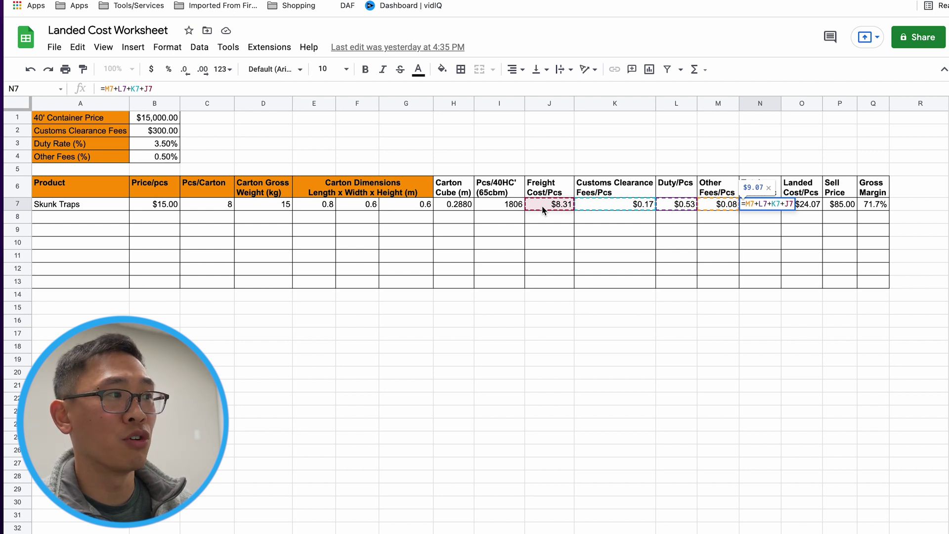
key("Escape")
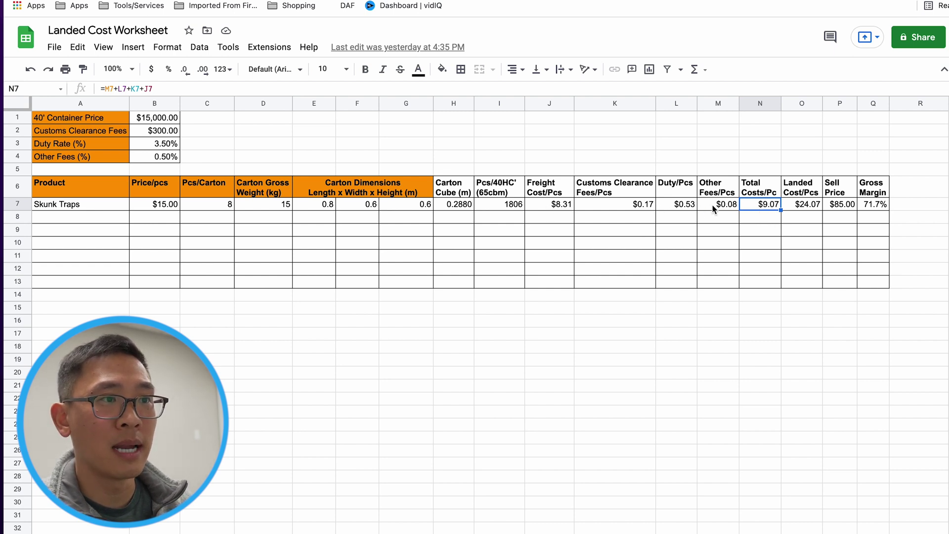
Trace the Landed Cost/Pcs formula in O7 to Price/pcs B7 and total costs N7.
left_click(809, 207)
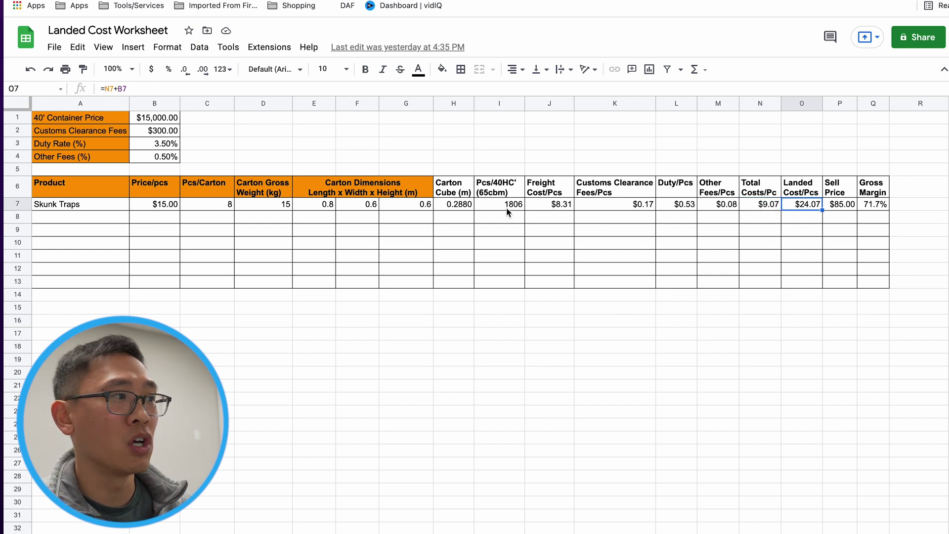
left_click(165, 208)
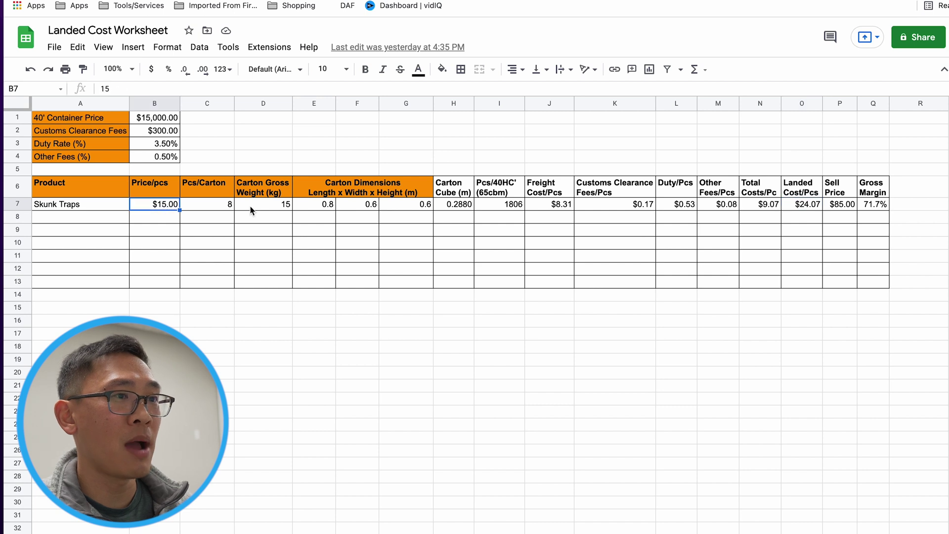
left_click(759, 204)
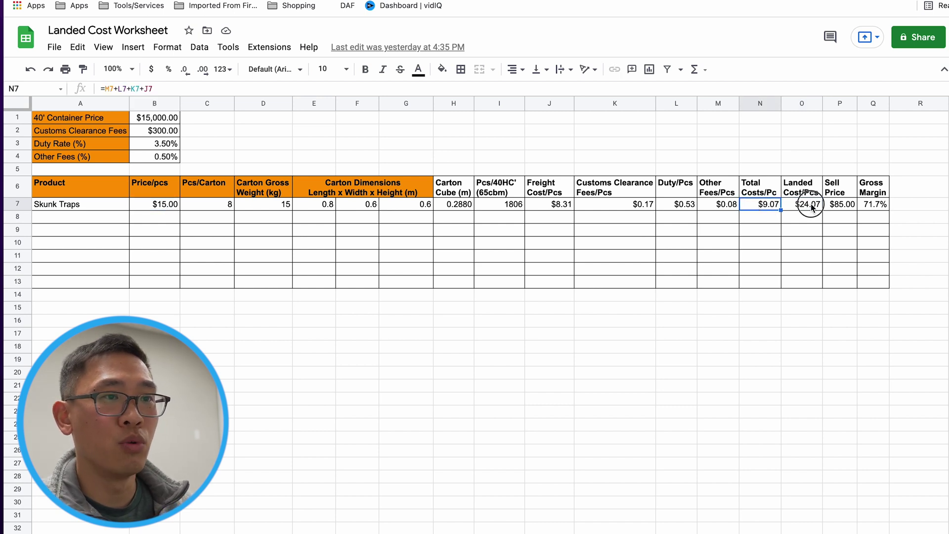
left_click(807, 204)
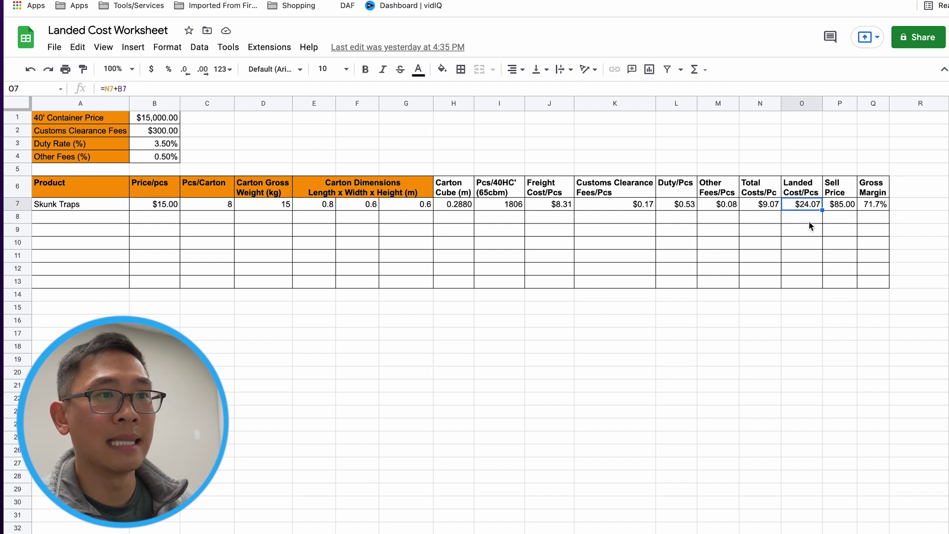
Fill the Sell Price header orange to match the other input labels.
left_click(846, 207)
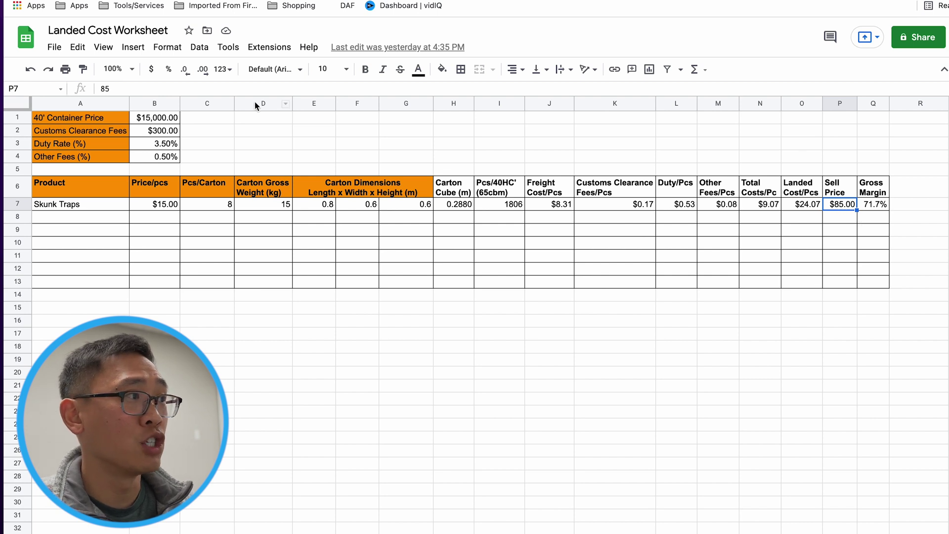
left_click(442, 69)
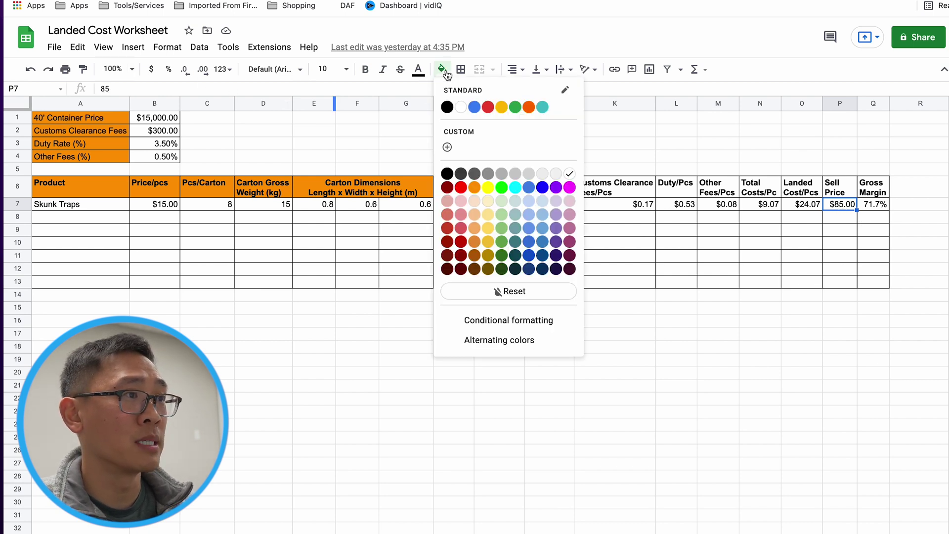
left_click(528, 107)
left_click(704, 231)
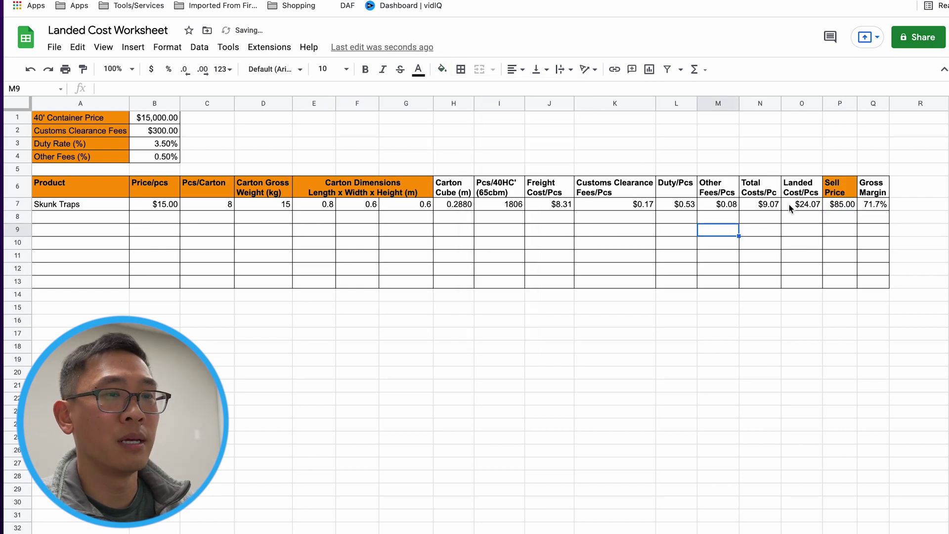
left_click(850, 206)
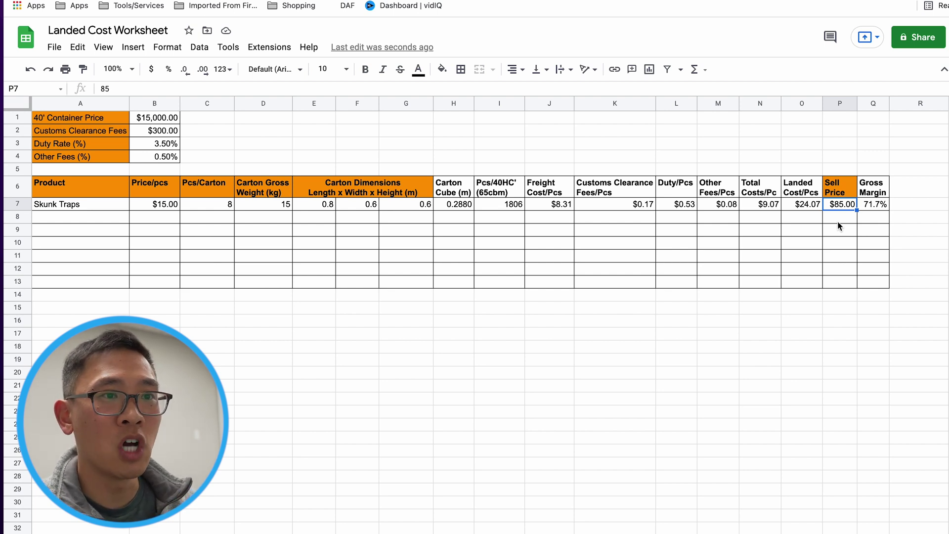
Check the gross margin formula, then change the Skunk Traps price per piece to 14.
left_click(876, 208)
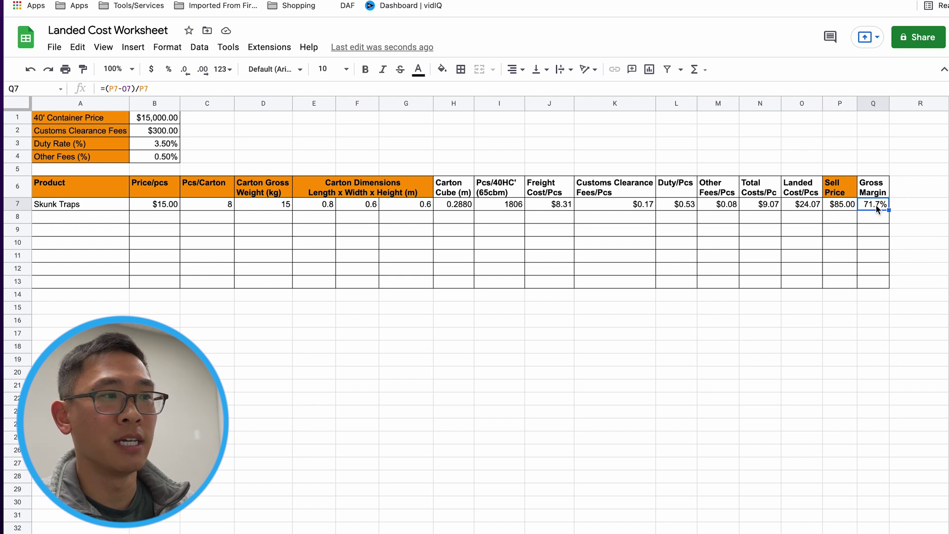
left_click(169, 206)
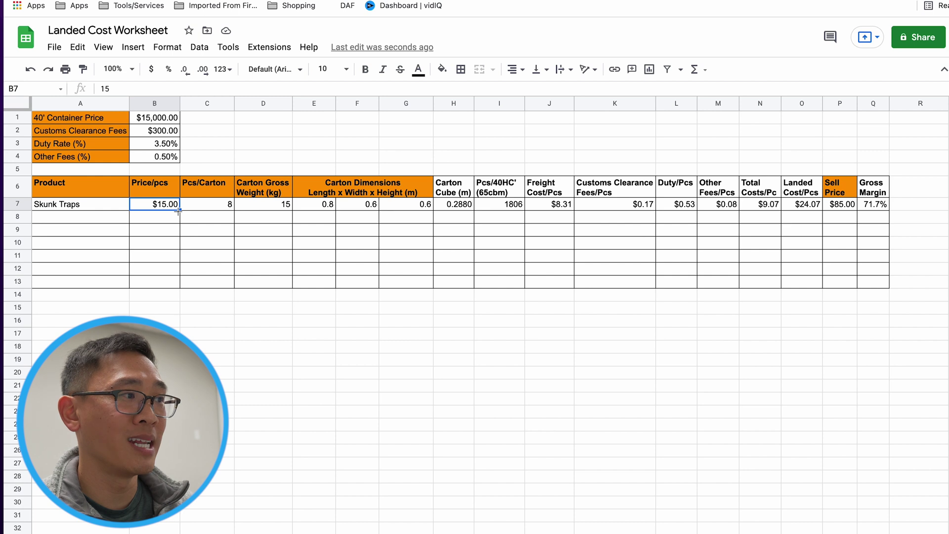
type("14")
key("Return")
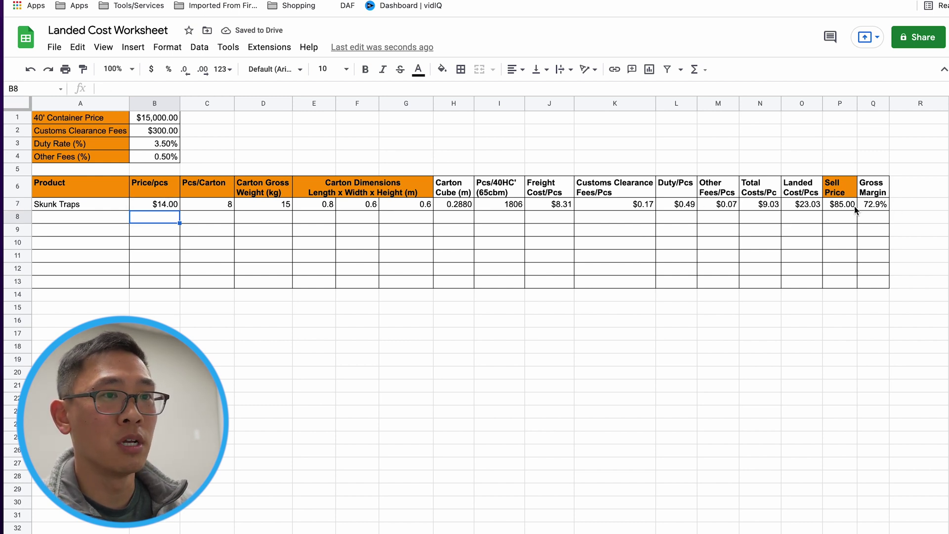
Set the Skunk Traps sell price to 99.99 and confirm the recalculated gross margin.
left_click(841, 205)
type("99")
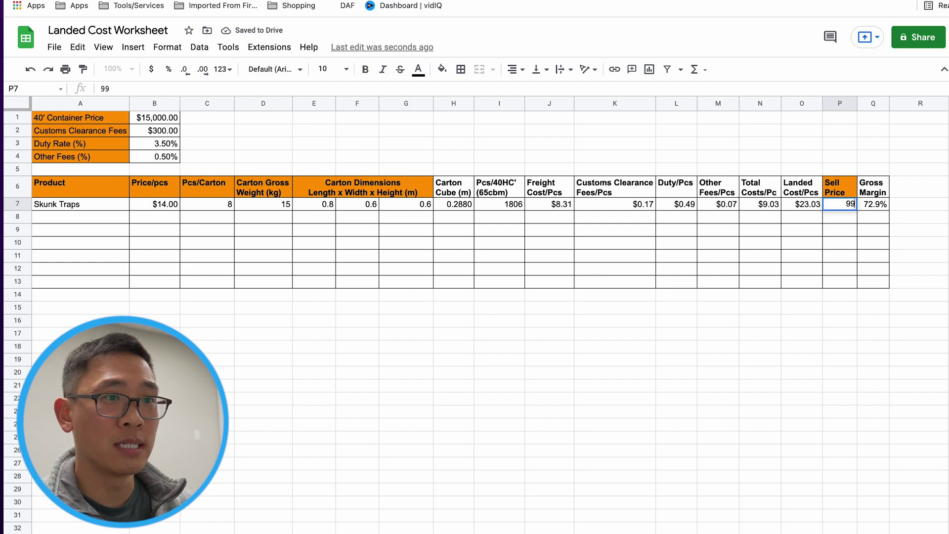
type(".99")
key("Return")
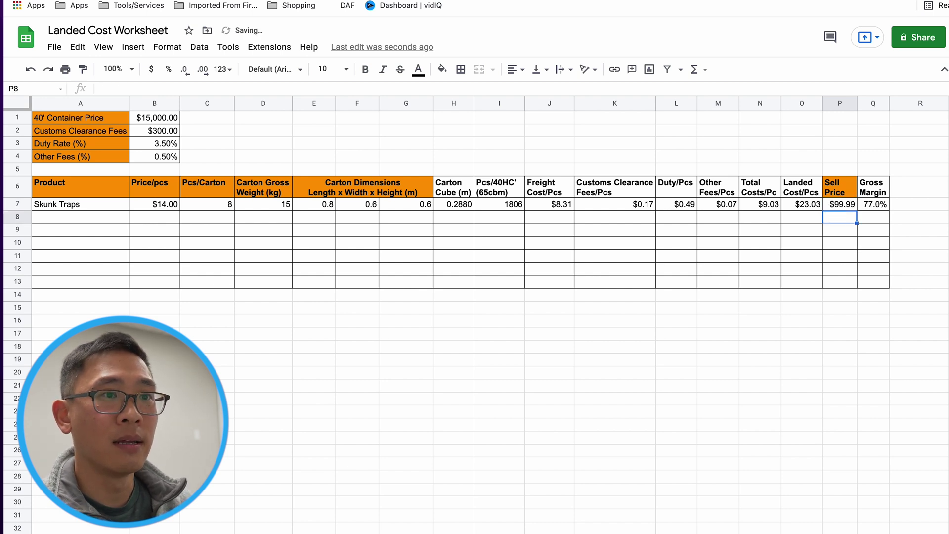
left_click(879, 206)
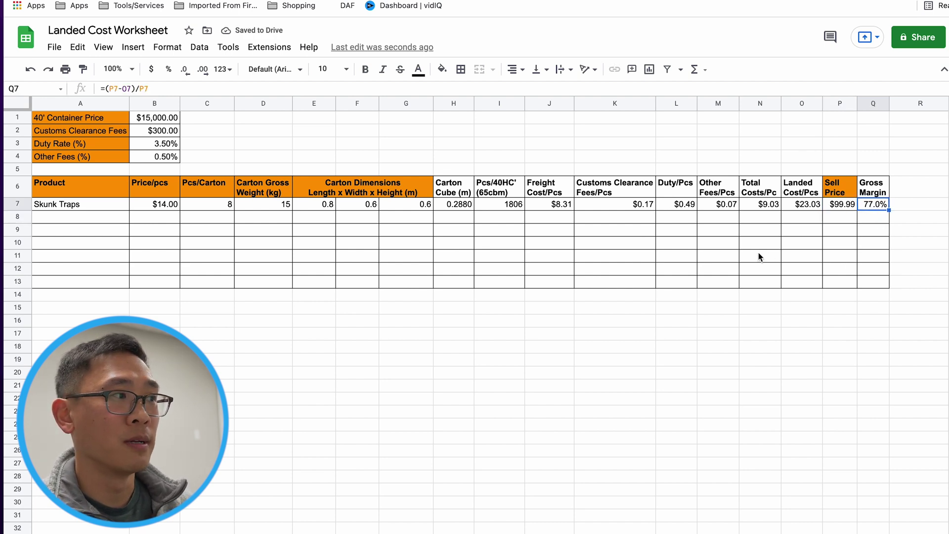
left_click(158, 120)
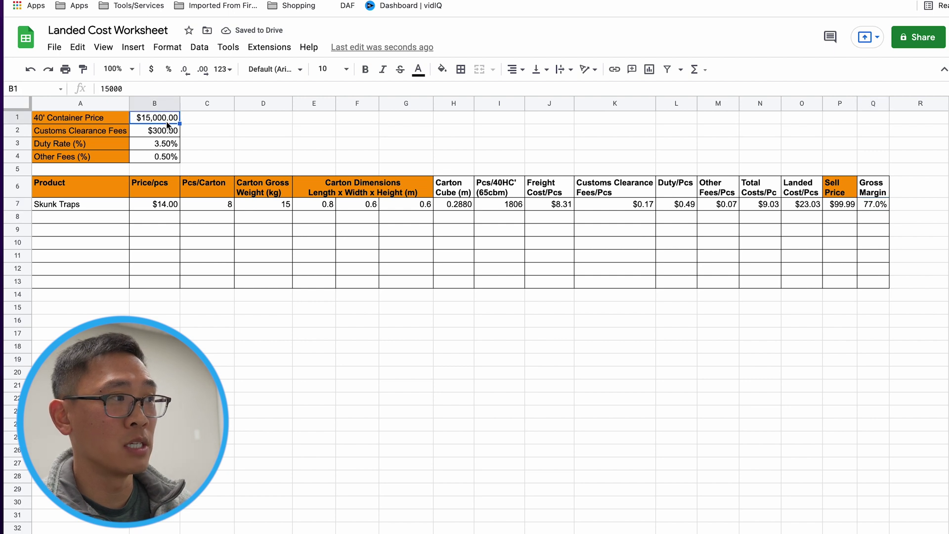
Enter 10000 as the 40' container price and 10% as the duty rate.
type("10")
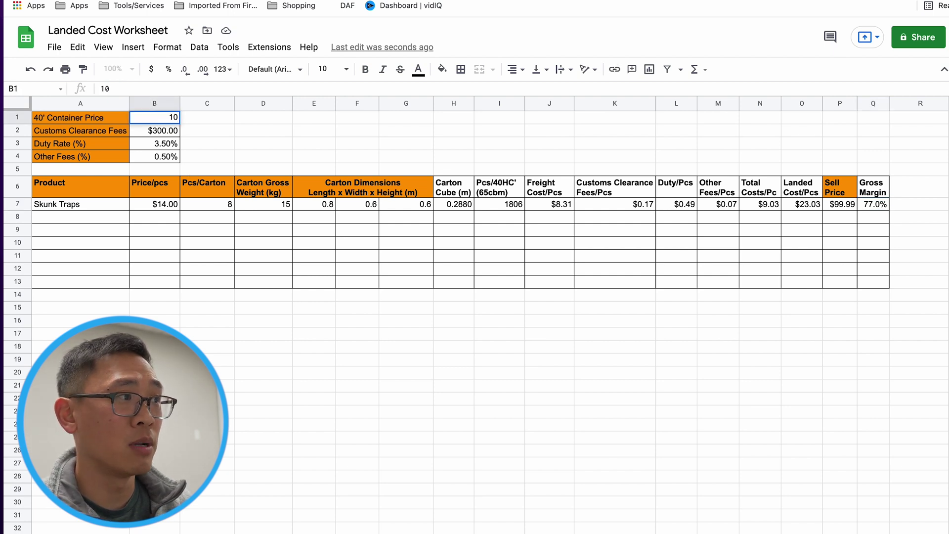
type("000")
key("Return")
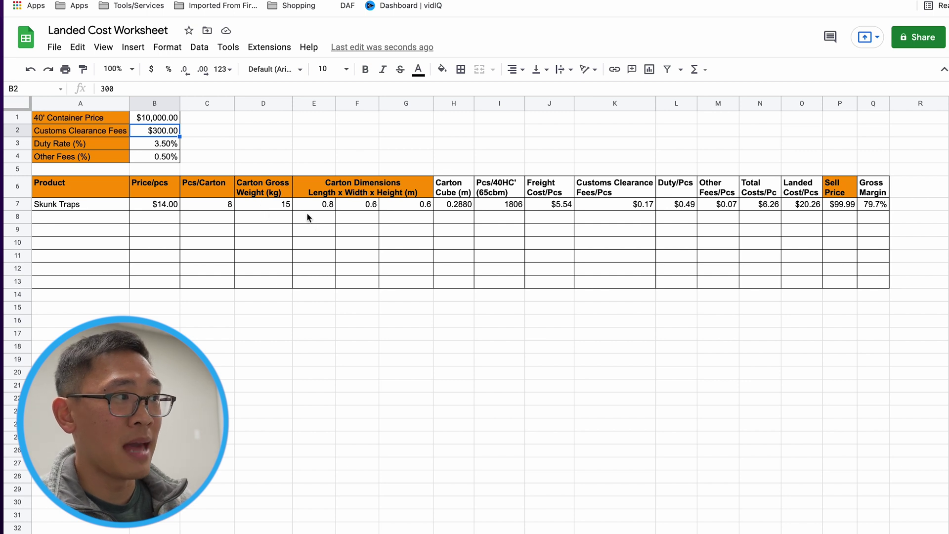
left_click(146, 144)
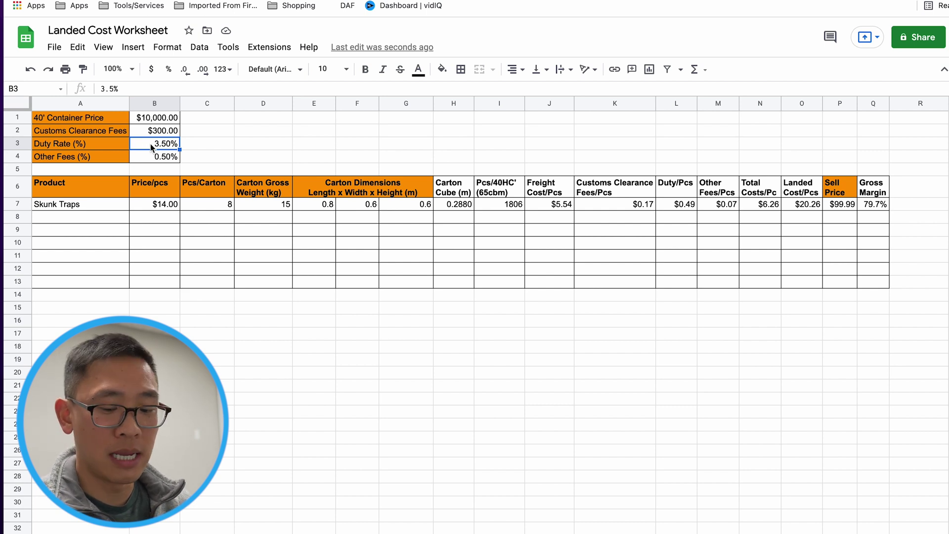
type("10")
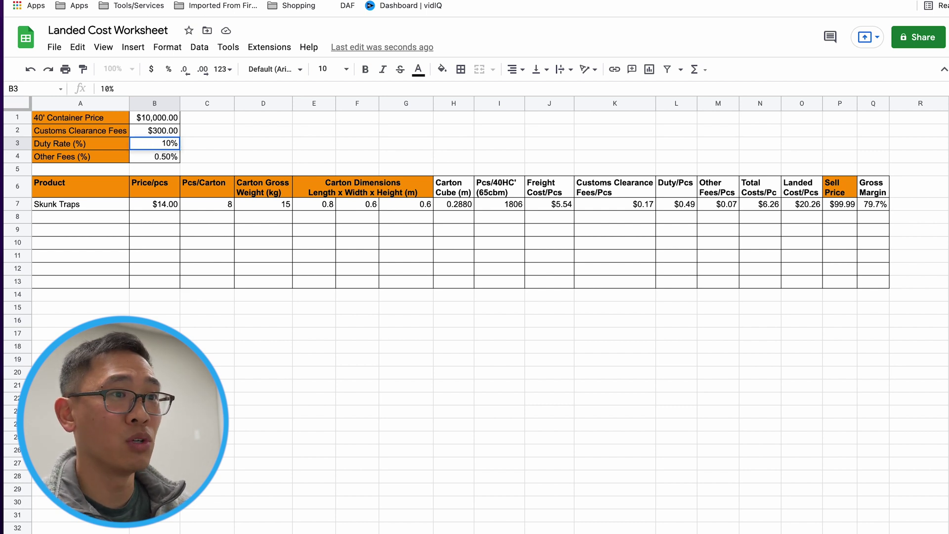
key("Return")
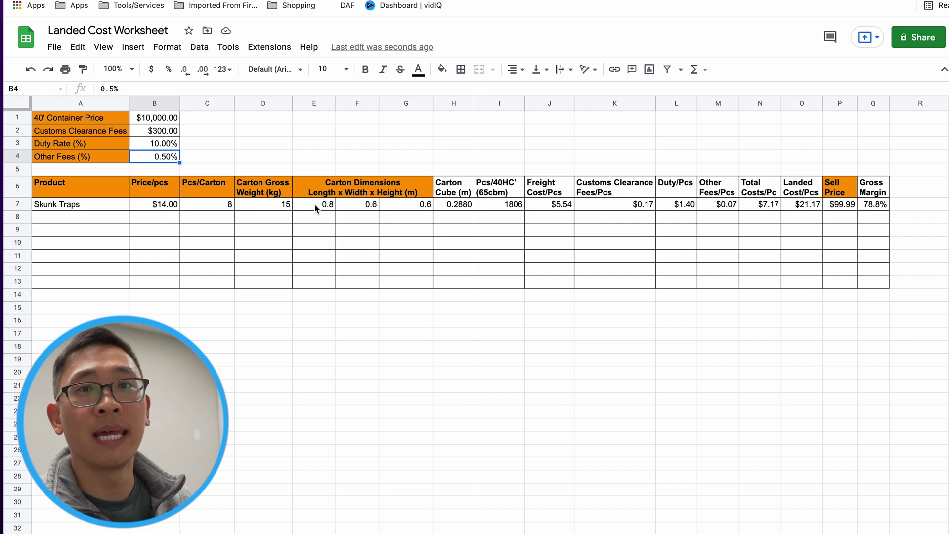
left_click(169, 121)
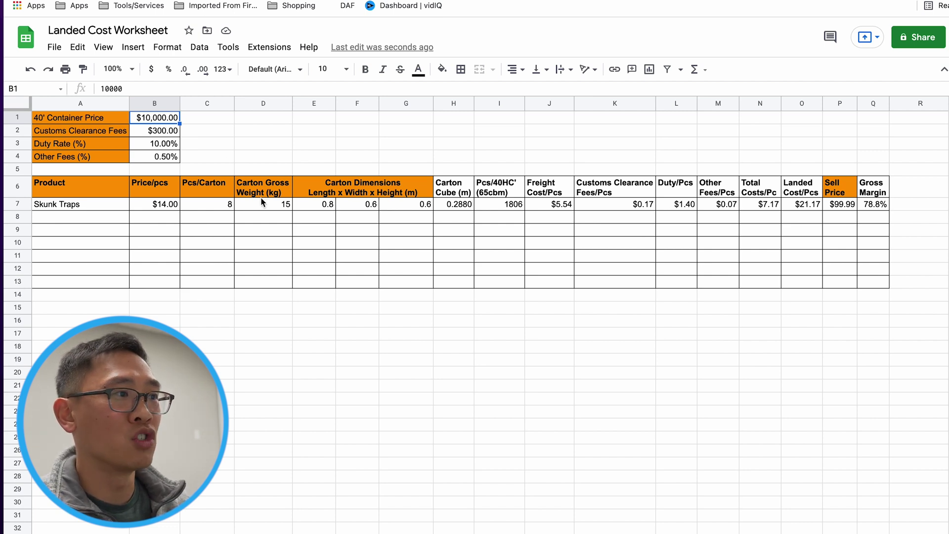
left_click(324, 205)
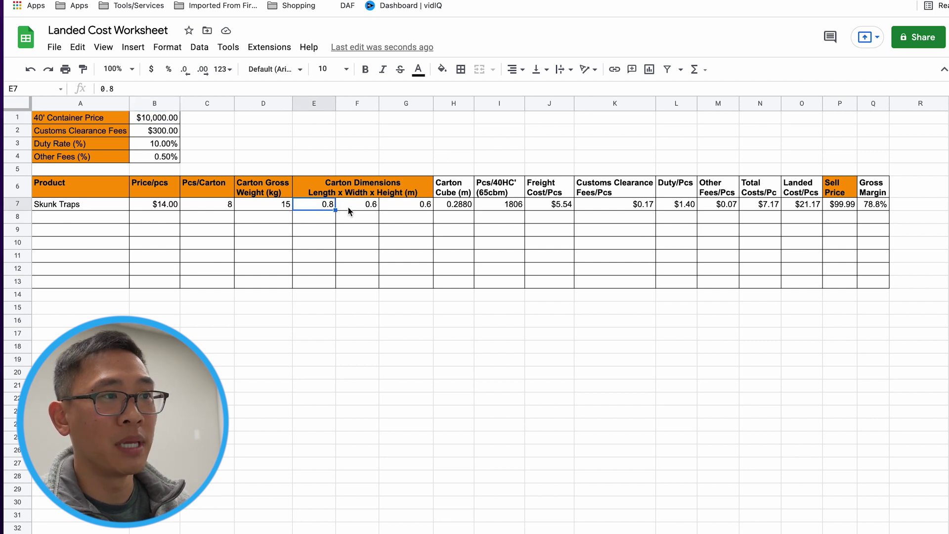
left_click(554, 206)
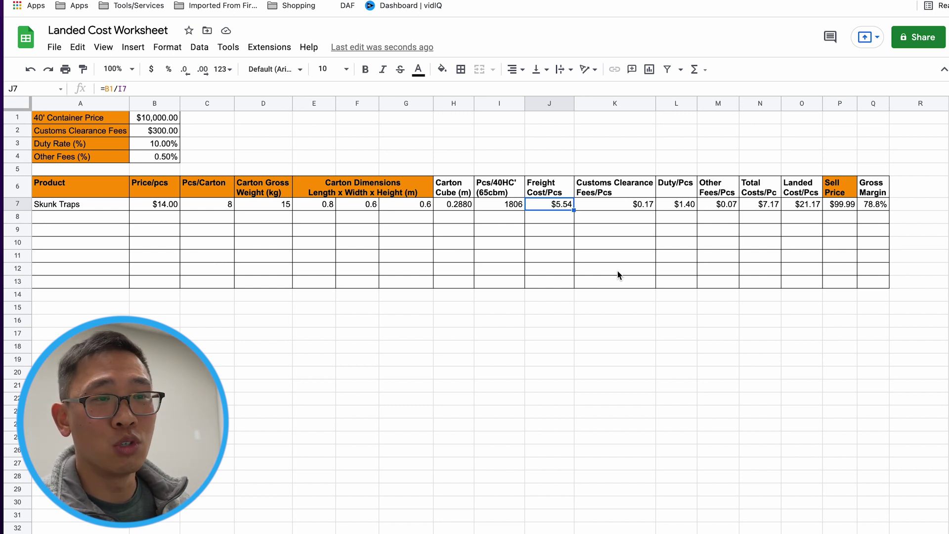
left_click(838, 207)
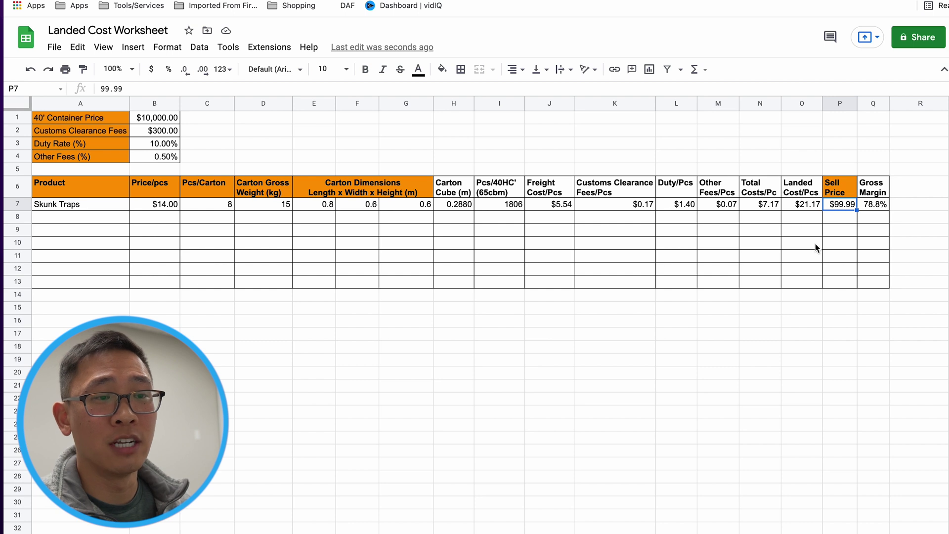